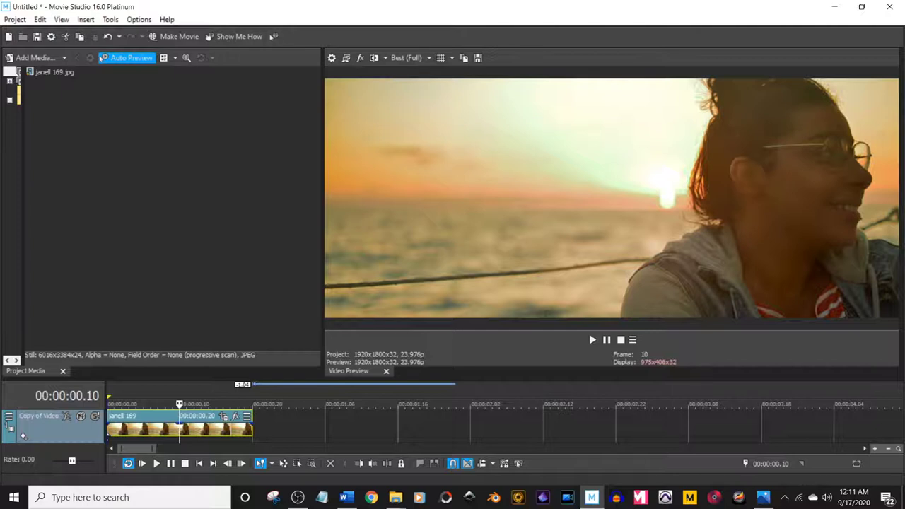
Step: Review the pixel aspect ratio in the project's video properties without changing anything
{"action": "left_click", "coordinate": [332, 58]}
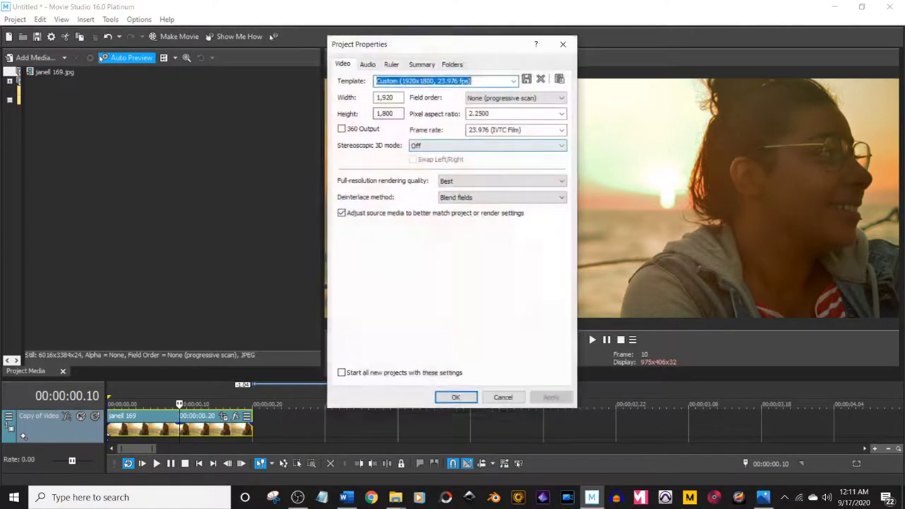
{"action": "left_click", "coordinate": [515, 113]}
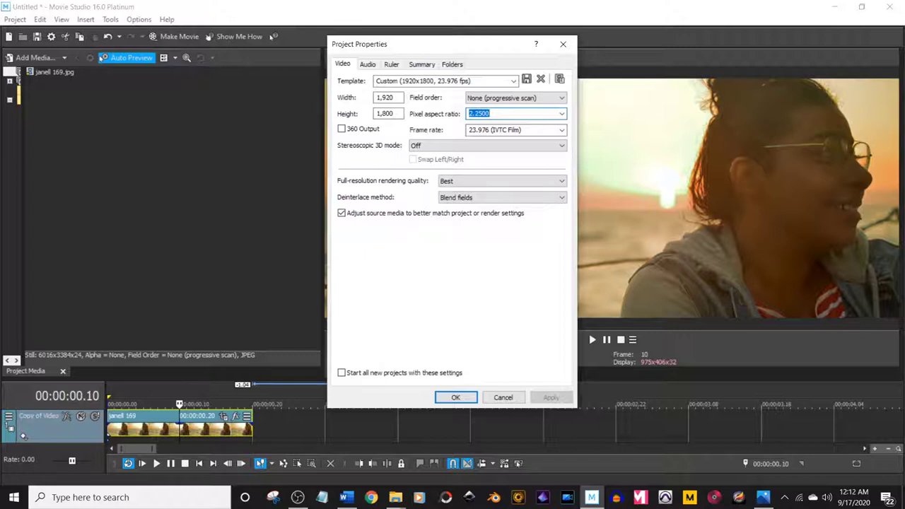
{"action": "left_click", "coordinate": [503, 397]}
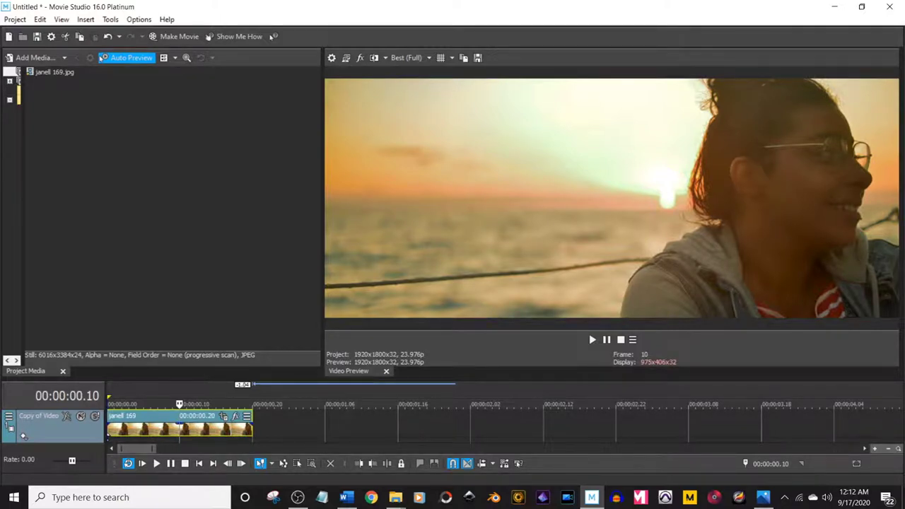
Step: Apply the 2.25 (1080 - Ana) Track Motion preset to the video track and close the track motion settings
{"action": "right_click", "coordinate": [9, 423]}
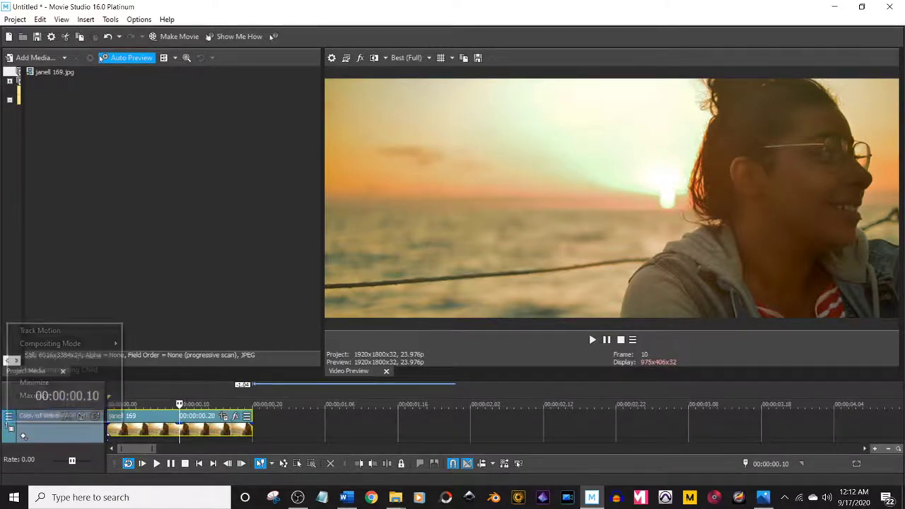
{"action": "left_click", "coordinate": [39, 330]}
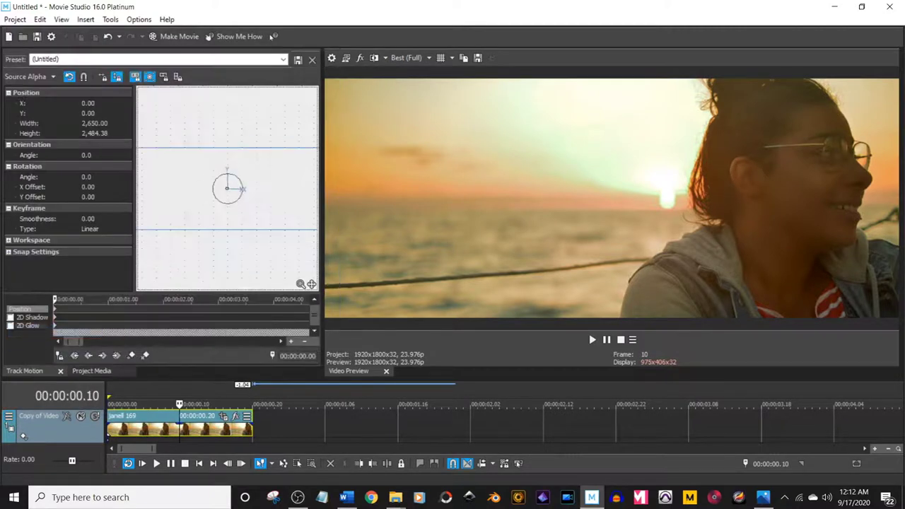
{"action": "scroll", "coordinate": [227, 188], "scroll_direction": "up", "scroll_amount": 2}
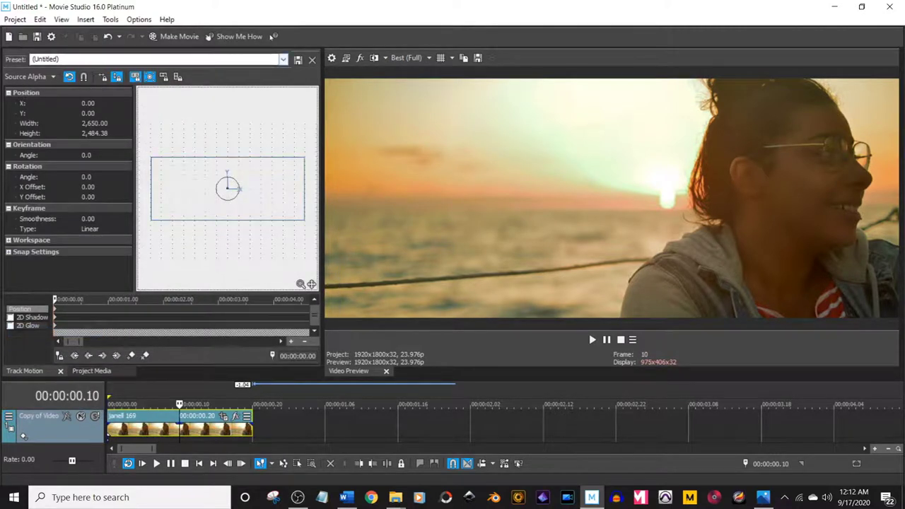
{"action": "left_click", "coordinate": [282, 59]}
{"action": "left_click", "coordinate": [56, 86]}
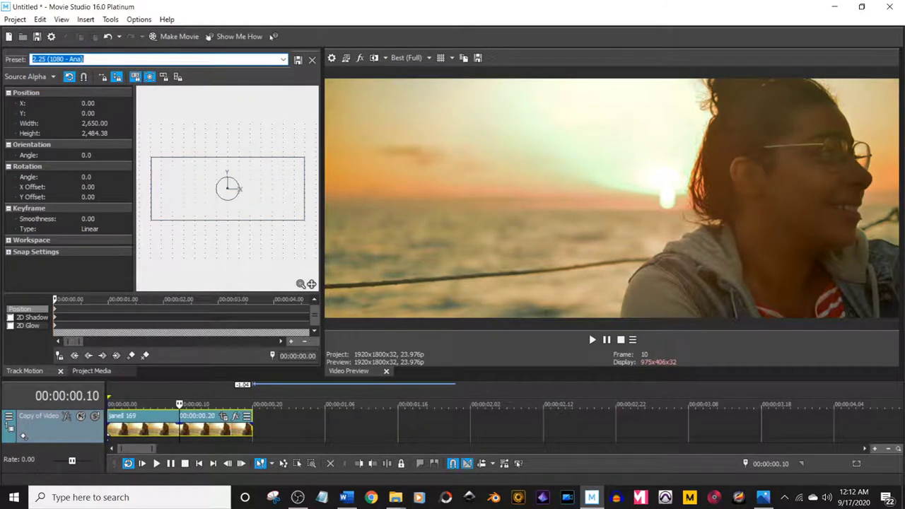
{"action": "left_click", "coordinate": [96, 123]}
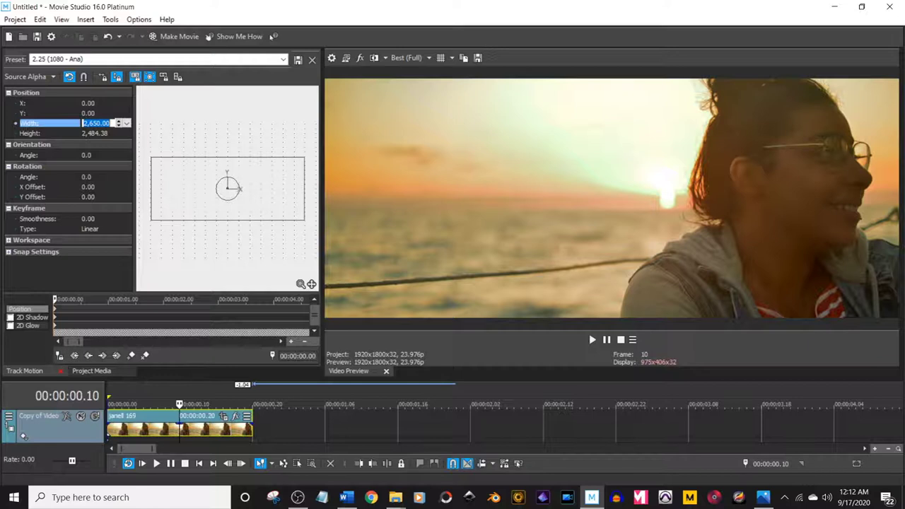
{"action": "left_click", "coordinate": [61, 370]}
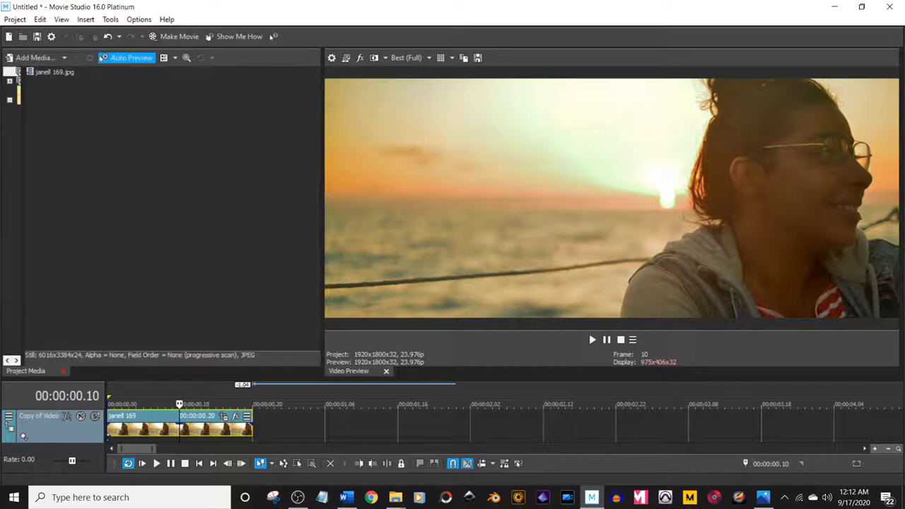
Step: Enlarge the janell 169 clip's Pan/Crop frame to about 8,970 by 5,415
{"action": "left_click", "coordinate": [223, 415]}
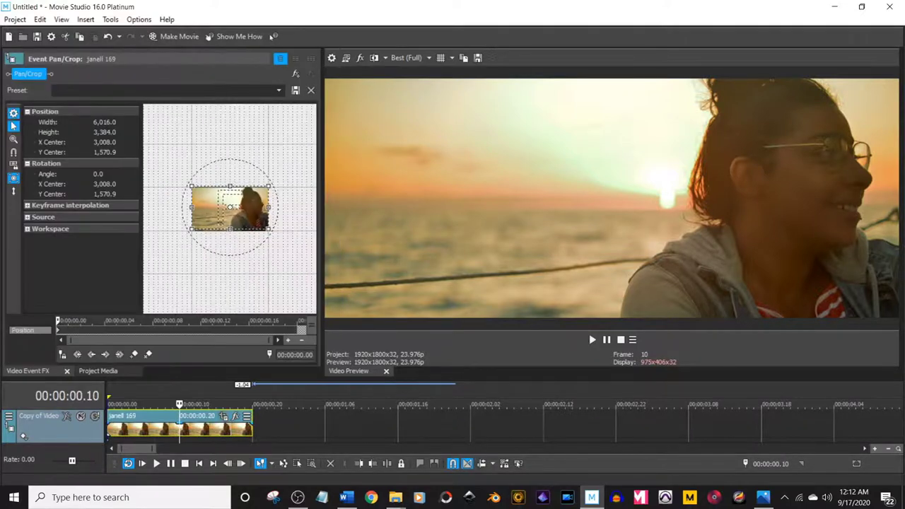
{"action": "left_click_drag", "start_coordinate": [269, 185], "coordinate": [287, 172]}
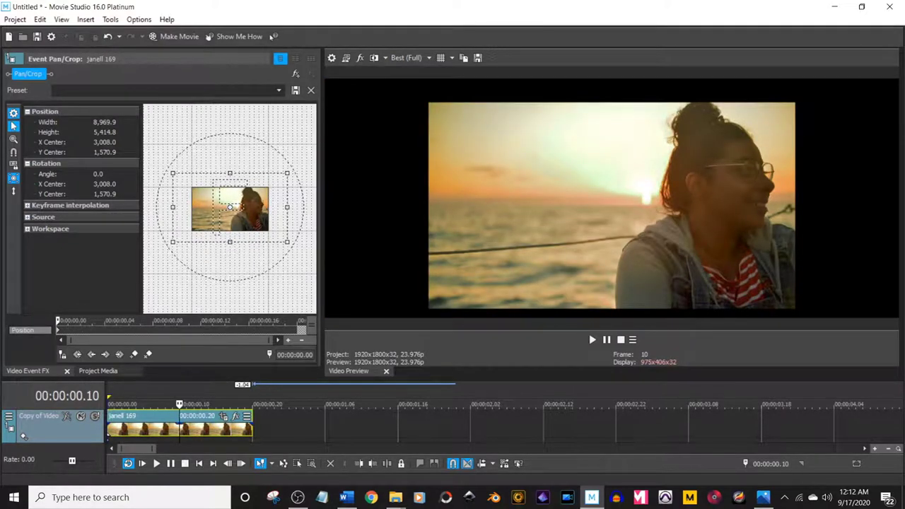
Step: Enable the Sharpen effect in the video track's effect chain
{"action": "left_click", "coordinate": [66, 415]}
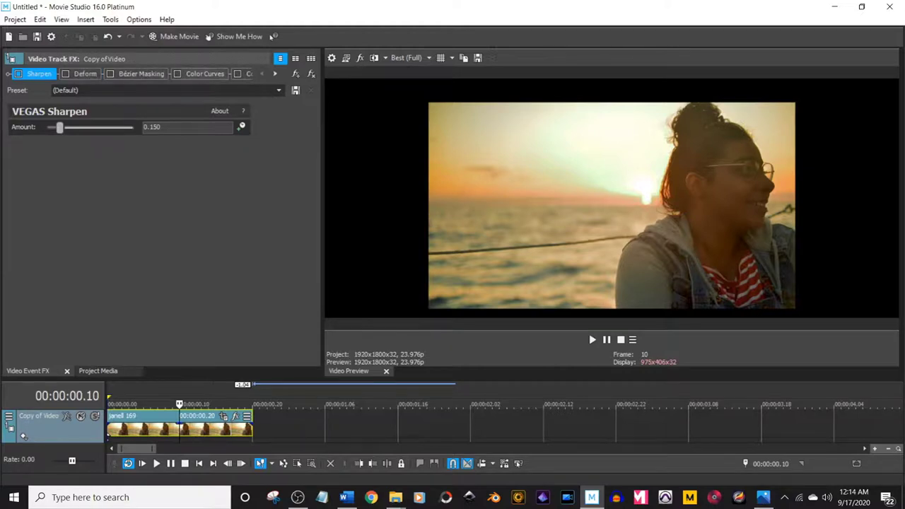
{"action": "left_click", "coordinate": [275, 73]}
{"action": "left_click", "coordinate": [262, 74]}
{"action": "left_click", "coordinate": [17, 73]}
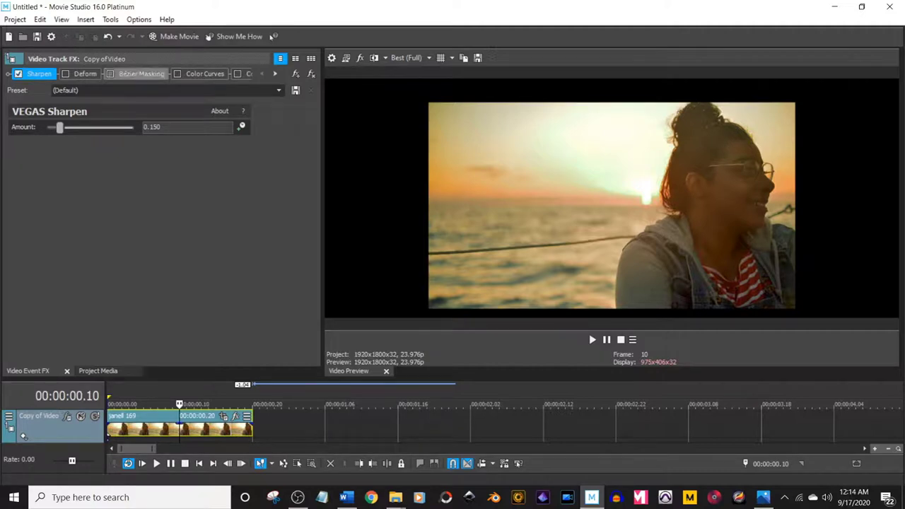
{"action": "left_click", "coordinate": [110, 73]}
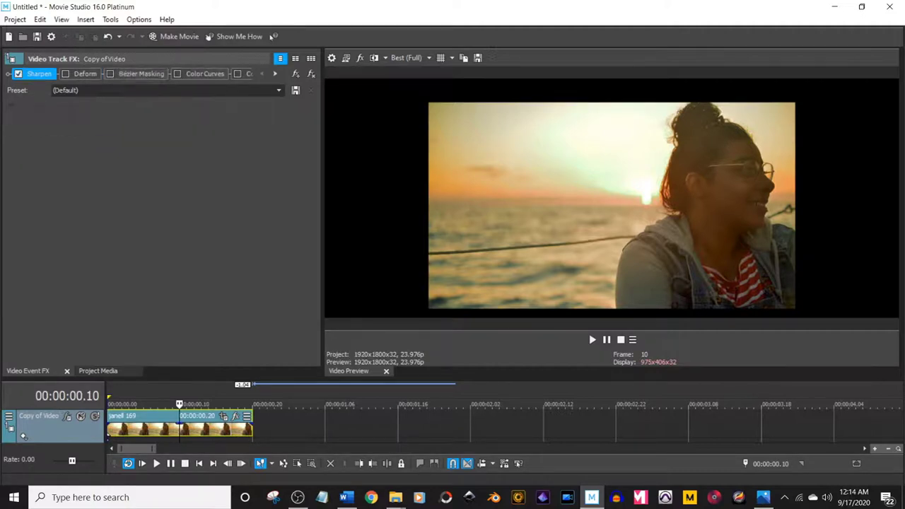
{"action": "left_click", "coordinate": [110, 74]}
{"action": "left_click", "coordinate": [38, 74]}
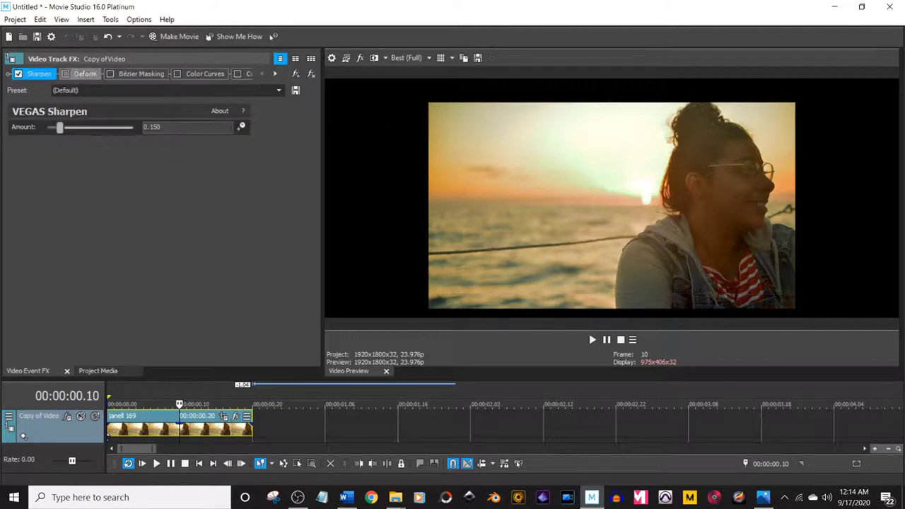
Step: Select the Anamophic 1 preset for the track's Deform effect and enable the effect
{"action": "left_click", "coordinate": [85, 73]}
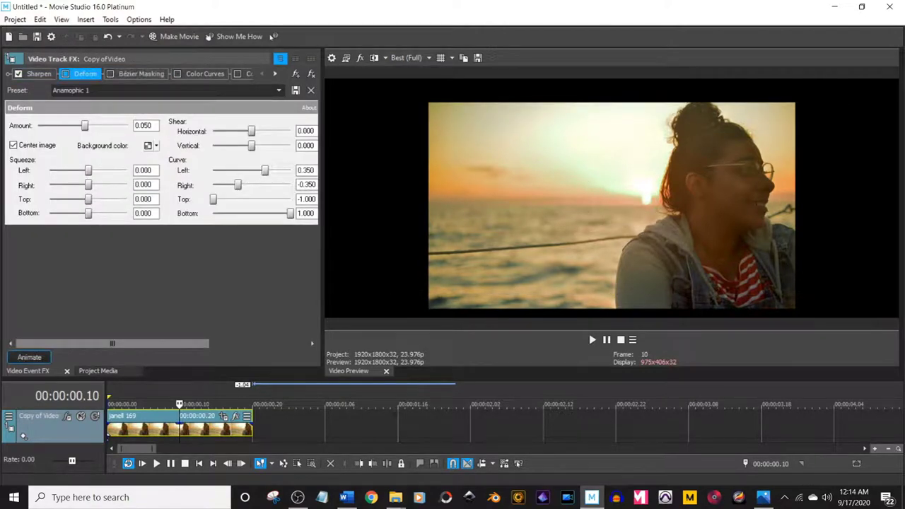
{"action": "left_click_drag", "start_coordinate": [321, 176], "coordinate": [340, 177]}
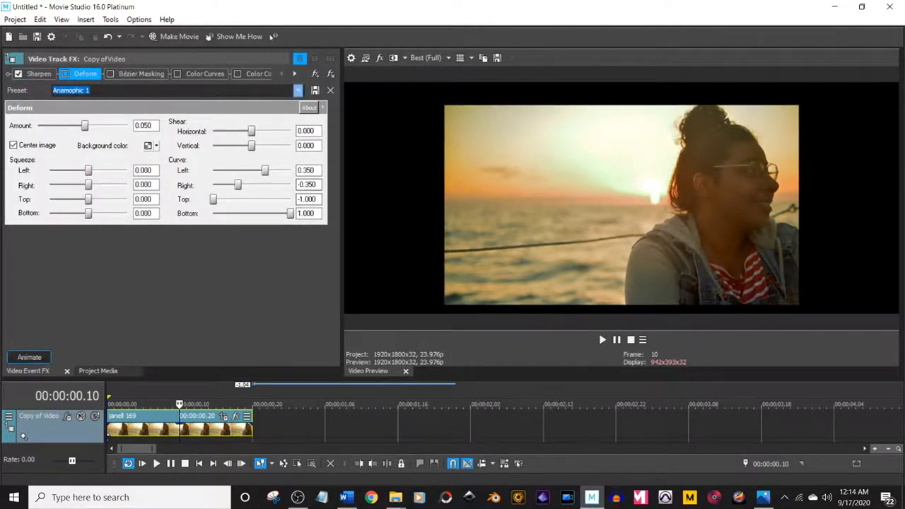
{"action": "left_click", "coordinate": [298, 89]}
{"action": "left_click", "coordinate": [176, 216]}
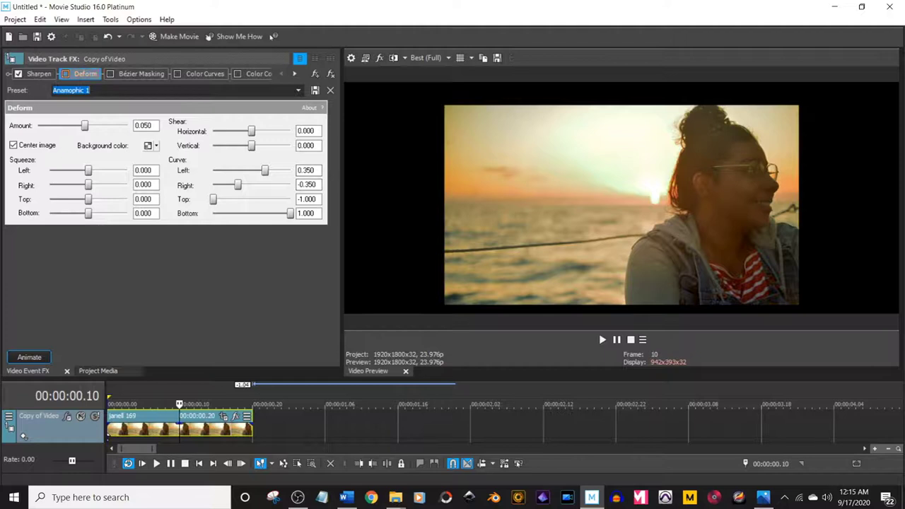
{"action": "left_click", "coordinate": [65, 73]}
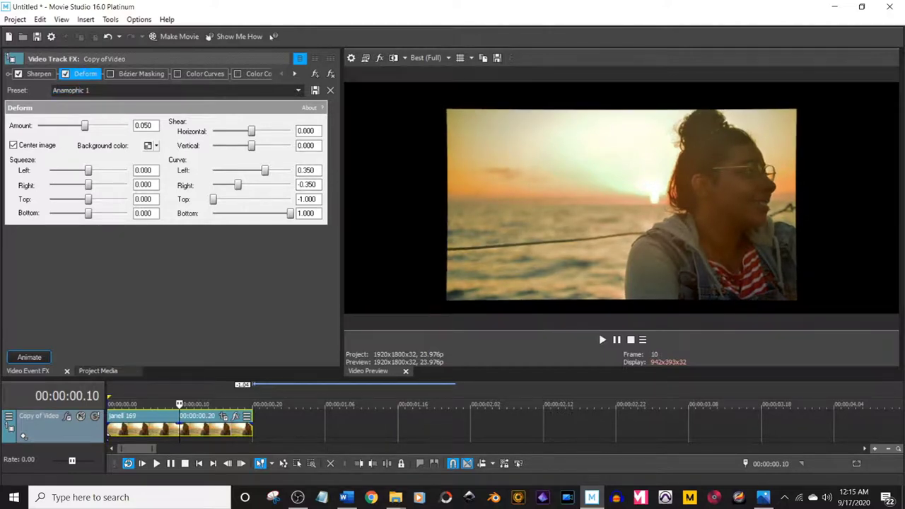
Step: Try a Deform amount of about 0.408 and undo the change
{"action": "left_click_drag", "start_coordinate": [84, 125], "coordinate": [101, 126]}
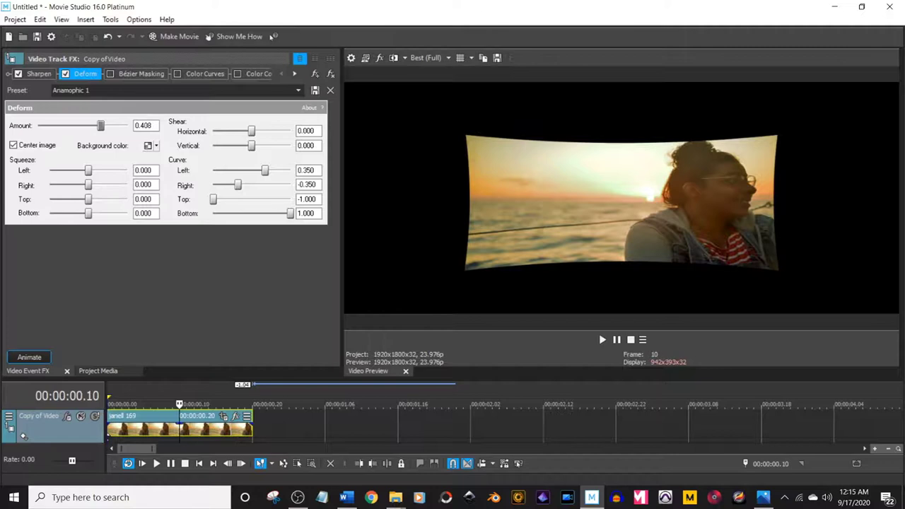
{"action": "key", "text": "ctrl+z"}
Step: Enable the Bézier Masking and Color Curves effects on the video track
{"action": "left_click", "coordinate": [110, 74]}
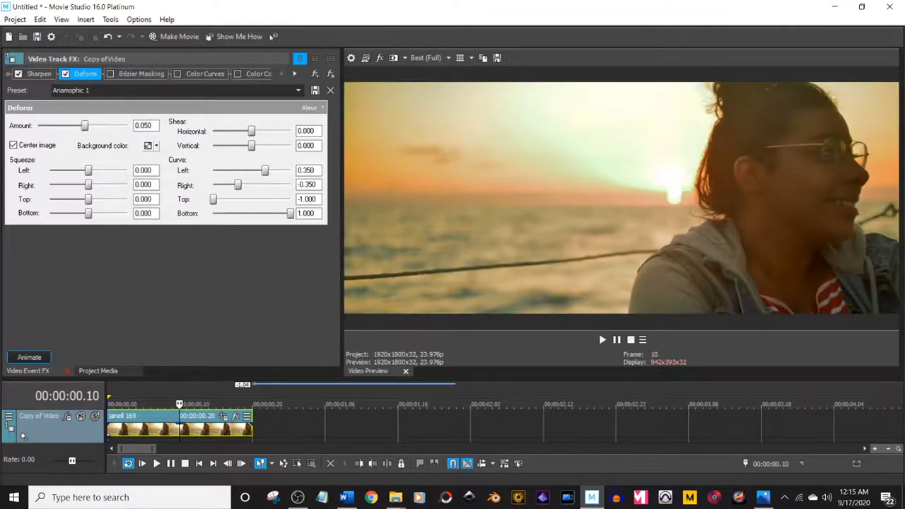
{"action": "left_click", "coordinate": [109, 73]}
{"action": "left_click", "coordinate": [109, 73]}
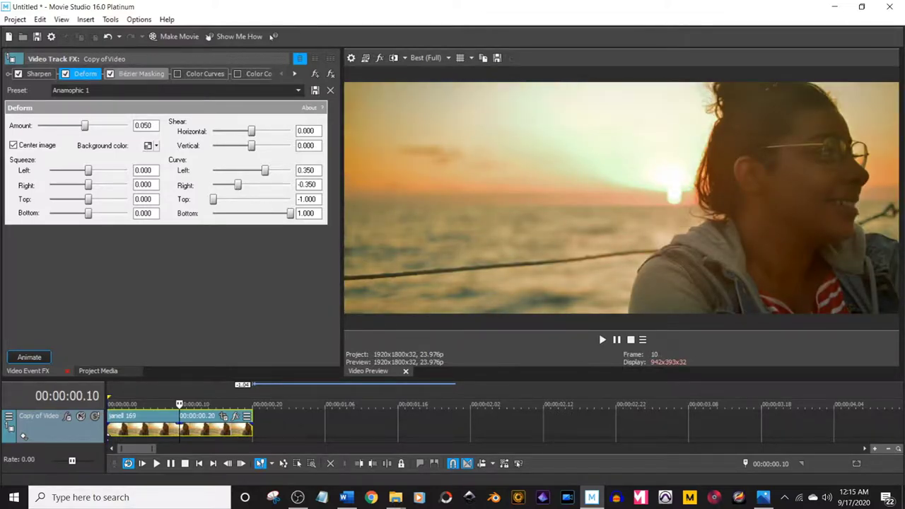
{"action": "left_click", "coordinate": [141, 73]}
{"action": "left_click", "coordinate": [177, 74]}
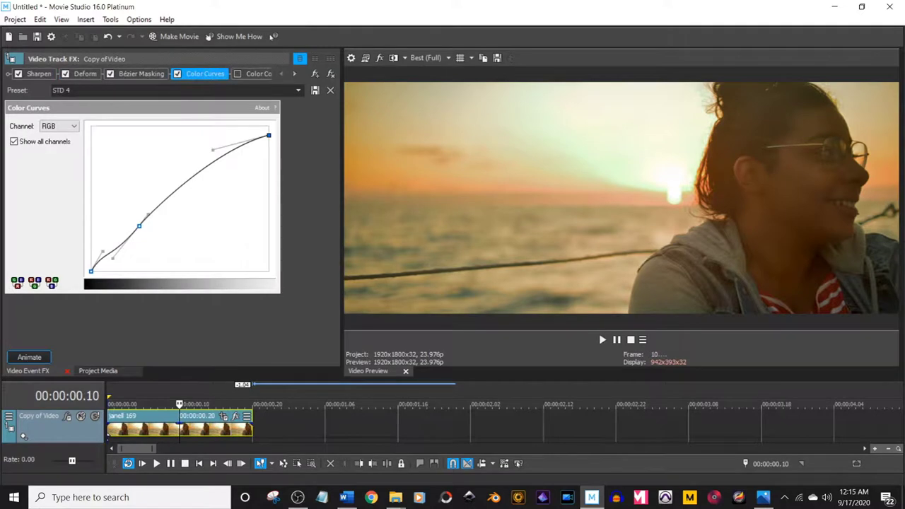
Step: Enable the Color Corrector effect in the track's effect chain
{"action": "left_click", "coordinate": [251, 73]}
{"action": "left_click", "coordinate": [225, 74]}
{"action": "left_click", "coordinate": [193, 73]}
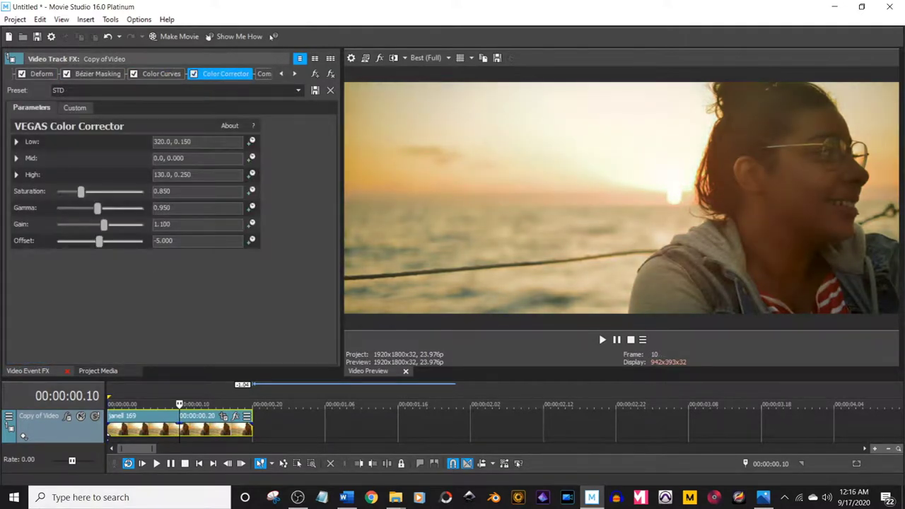
{"action": "left_click", "coordinate": [281, 74]}
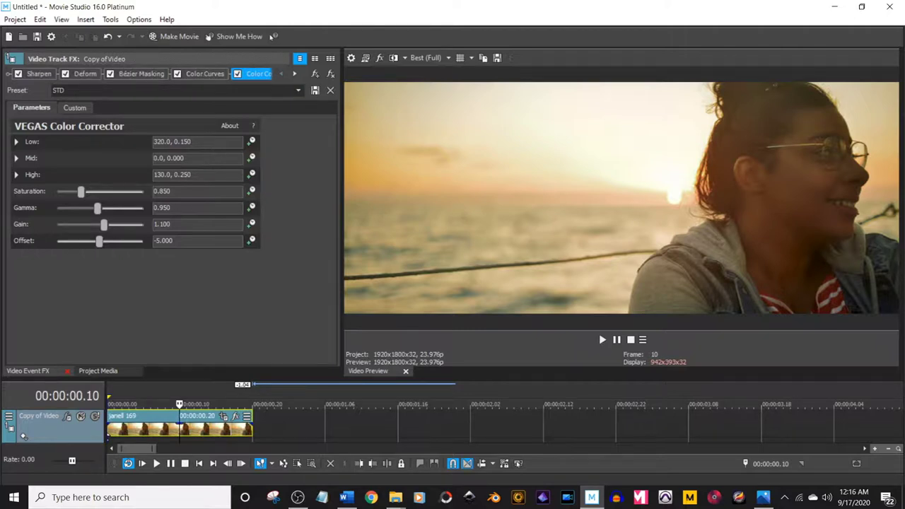
Step: Compare the preview image with the Deform effect switched off and on, leaving the effect enabled
{"action": "left_click", "coordinate": [85, 74]}
{"action": "left_click", "coordinate": [65, 73]}
{"action": "left_click", "coordinate": [65, 74]}
{"action": "left_click", "coordinate": [65, 74]}
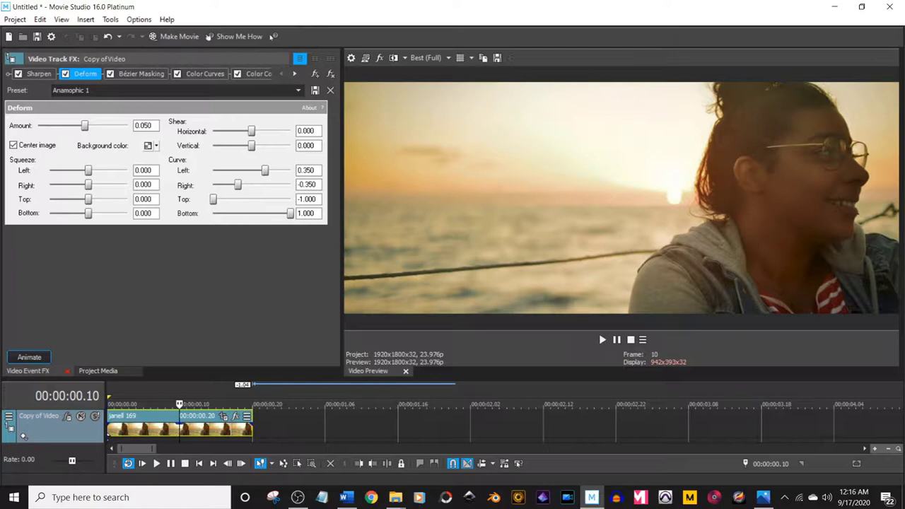
{"action": "left_click", "coordinate": [65, 74]}
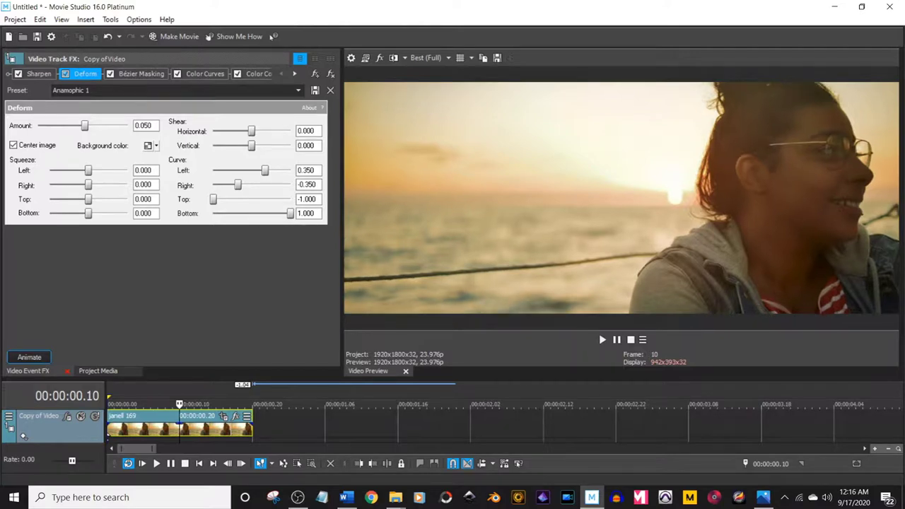
{"action": "left_click", "coordinate": [65, 74]}
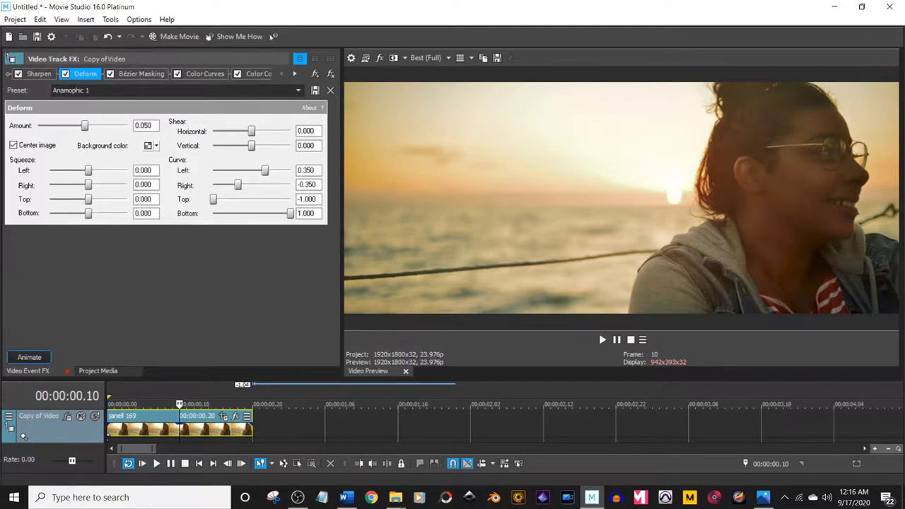
{"action": "left_click", "coordinate": [65, 74]}
{"action": "left_click", "coordinate": [65, 74]}
{"action": "left_click", "coordinate": [65, 74]}
{"action": "left_click", "coordinate": [65, 73]}
Step: Try Deform curve values of about 0.695 for the left and -0.710 for the right, and restore the Anamophic 1 preset
{"action": "left_click_drag", "start_coordinate": [317, 169], "coordinate": [301, 185]}
{"action": "left_click", "coordinate": [304, 170]}
{"action": "left_click_drag", "start_coordinate": [265, 170], "coordinate": [278, 171]}
{"action": "left_click_drag", "start_coordinate": [224, 185], "coordinate": [223, 184]}
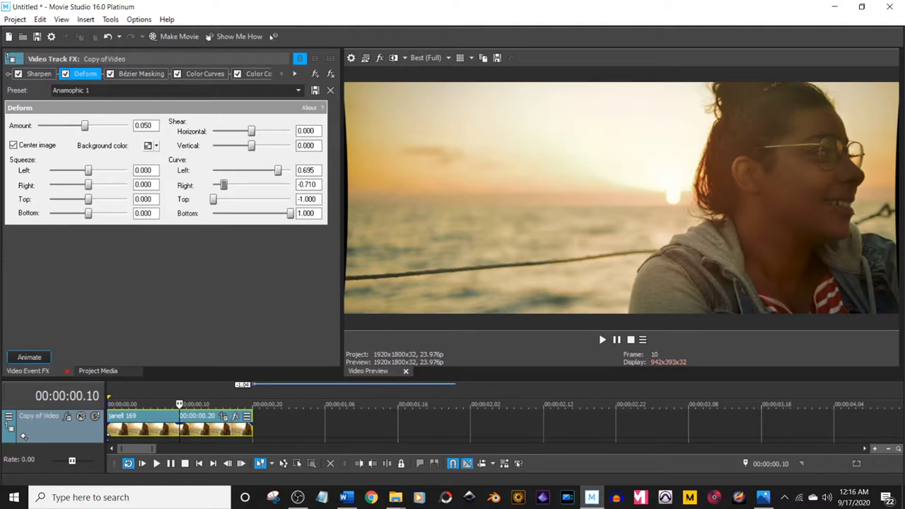
{"action": "left_click", "coordinate": [297, 90]}
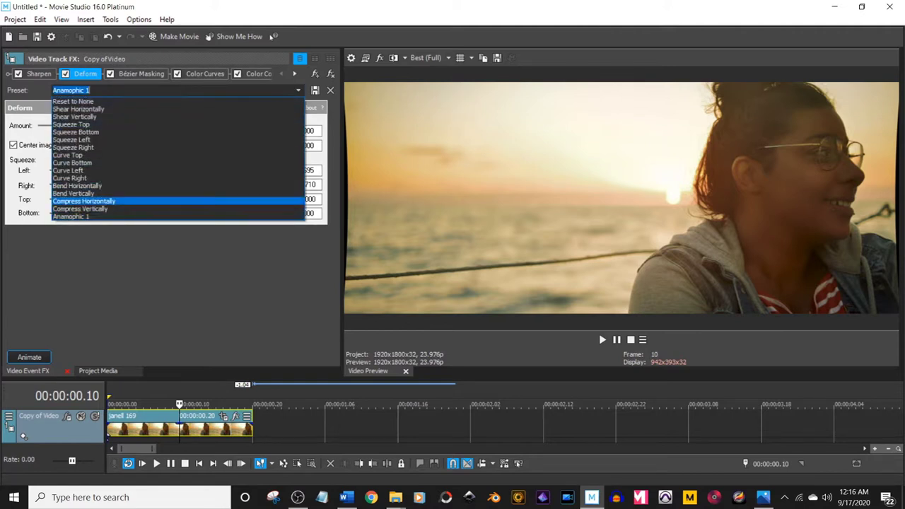
{"action": "key", "text": "Return"}
Step: Toggle the Deform effect off and on to check the restored preset's distortion in the preview
{"action": "left_click", "coordinate": [65, 73]}
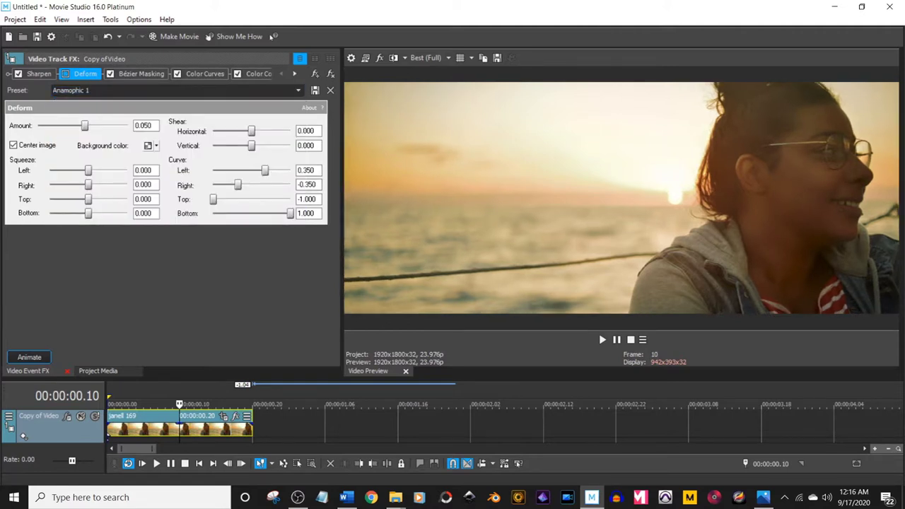
{"action": "left_click", "coordinate": [65, 73]}
{"action": "left_click", "coordinate": [65, 73]}
{"action": "left_click", "coordinate": [65, 73]}
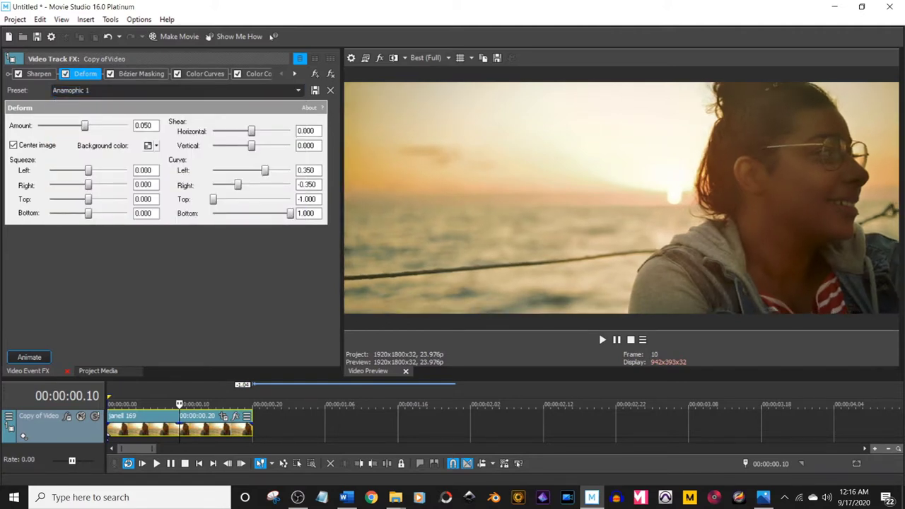